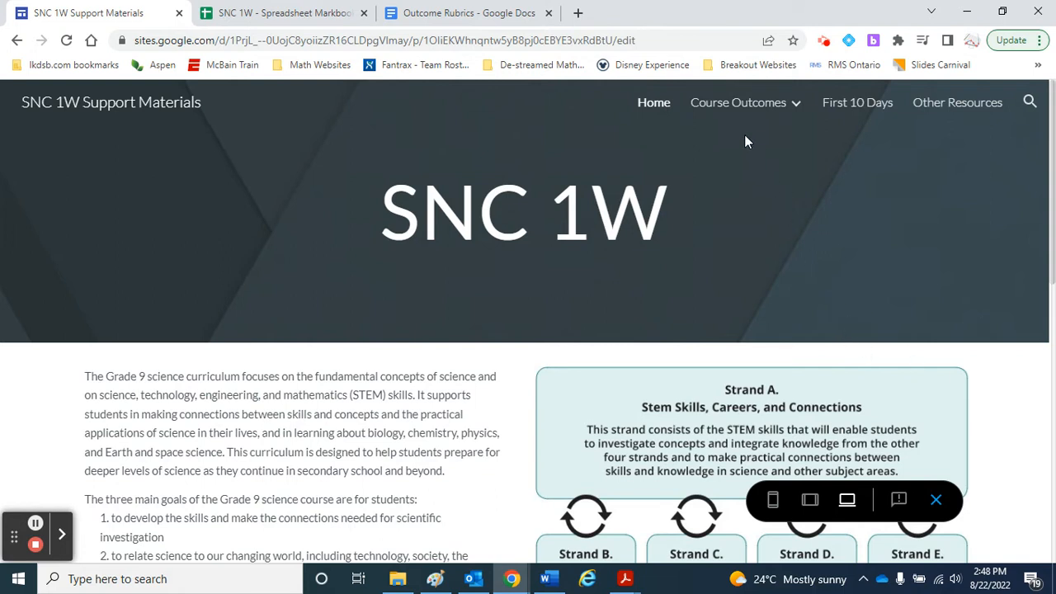
Review the Course Outcomes list, and examine the learning goals and lesson ideas on the Outcome 3 page
click(739, 108)
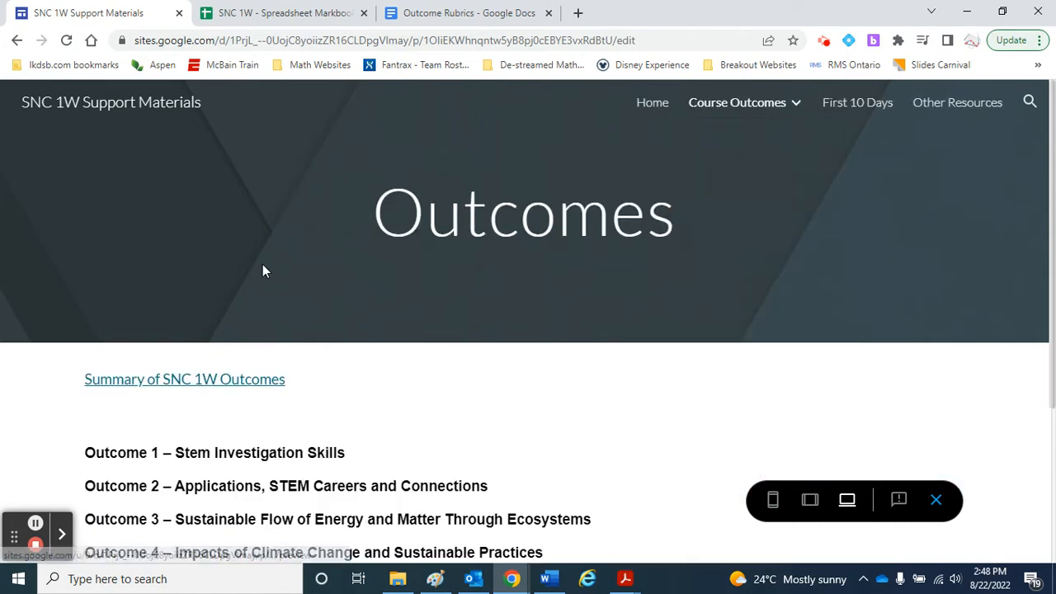
scroll(284, 281, down, 3)
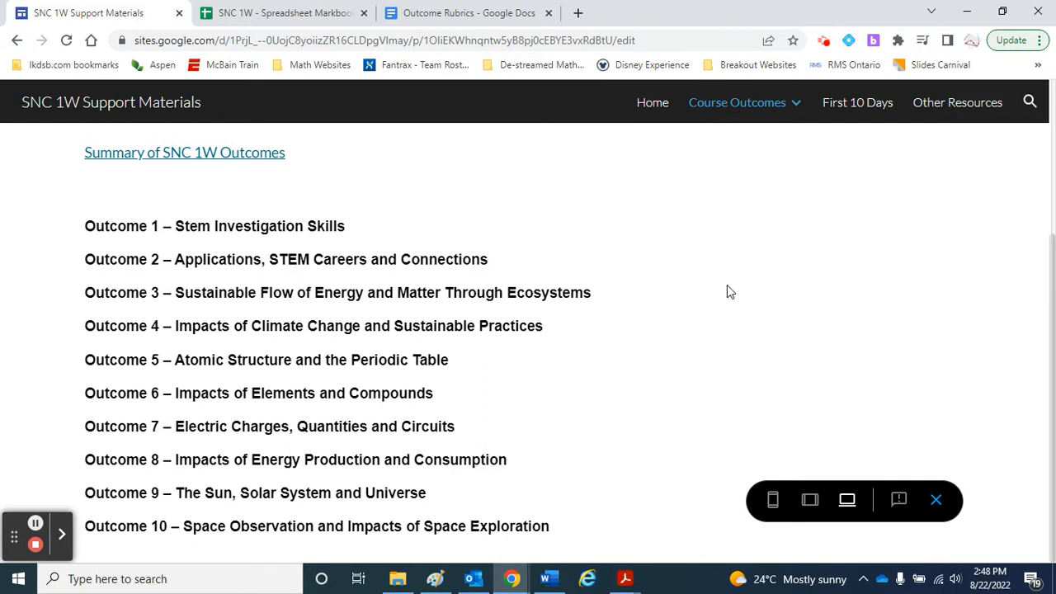
mouse_move(764, 104)
click(728, 212)
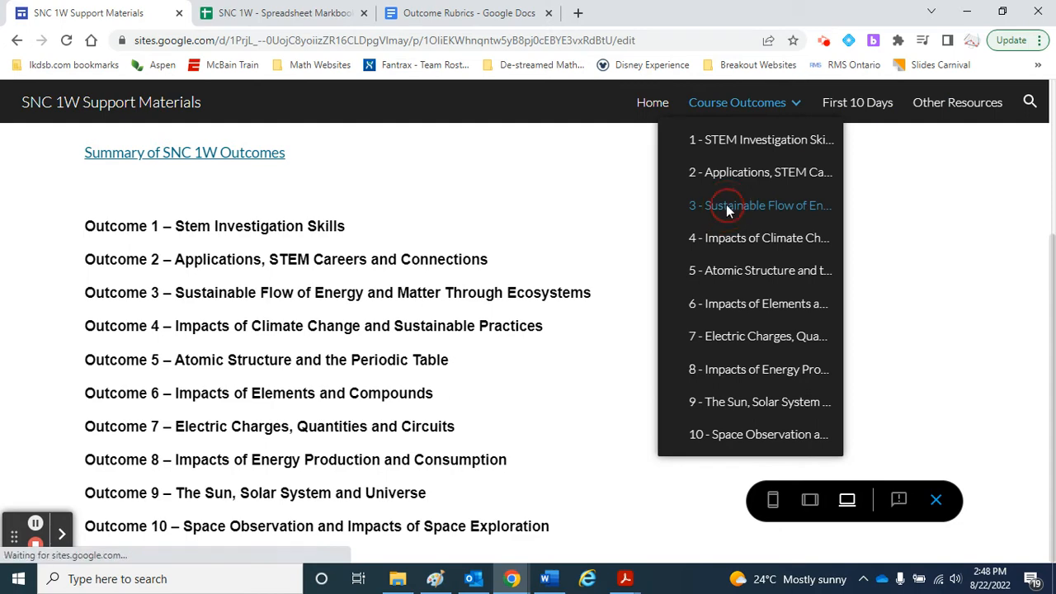
scroll(284, 260, down, 3)
scroll(278, 265, down, 1)
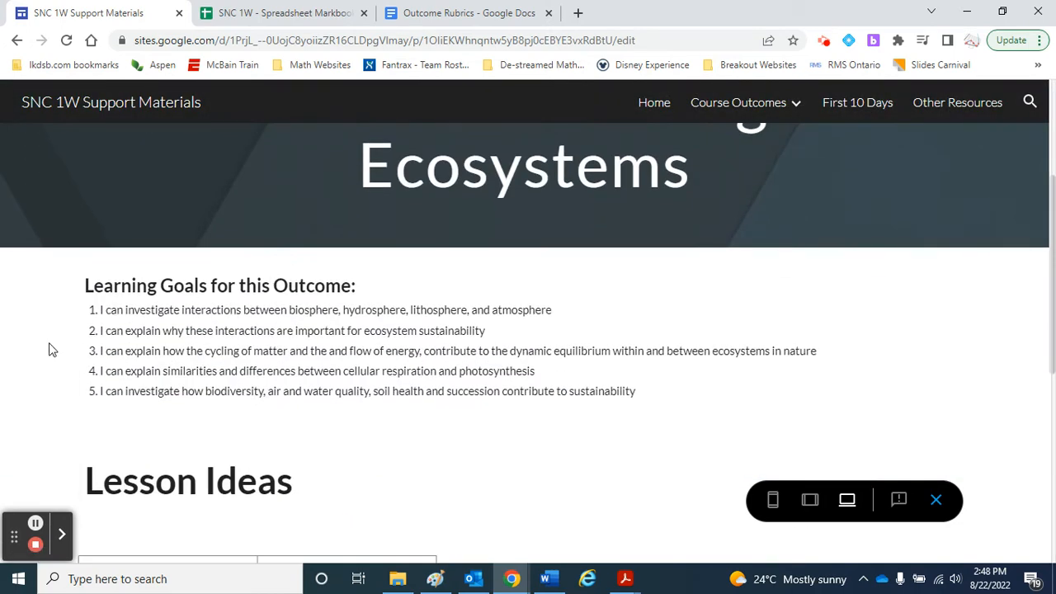
scroll(73, 344, down, 3)
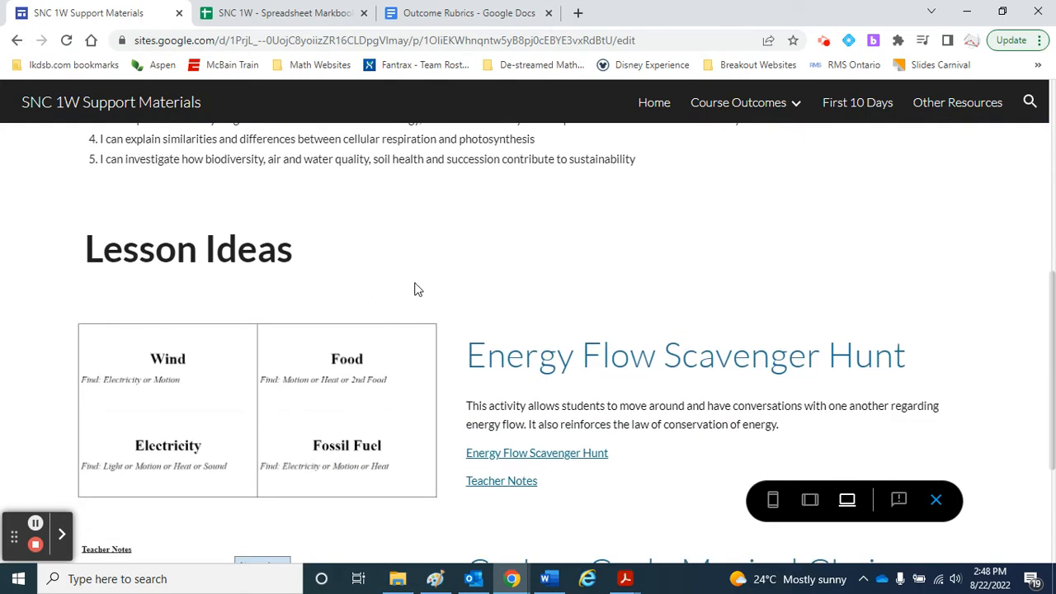
scroll(526, 285, up, 5)
scroll(528, 285, up, 1)
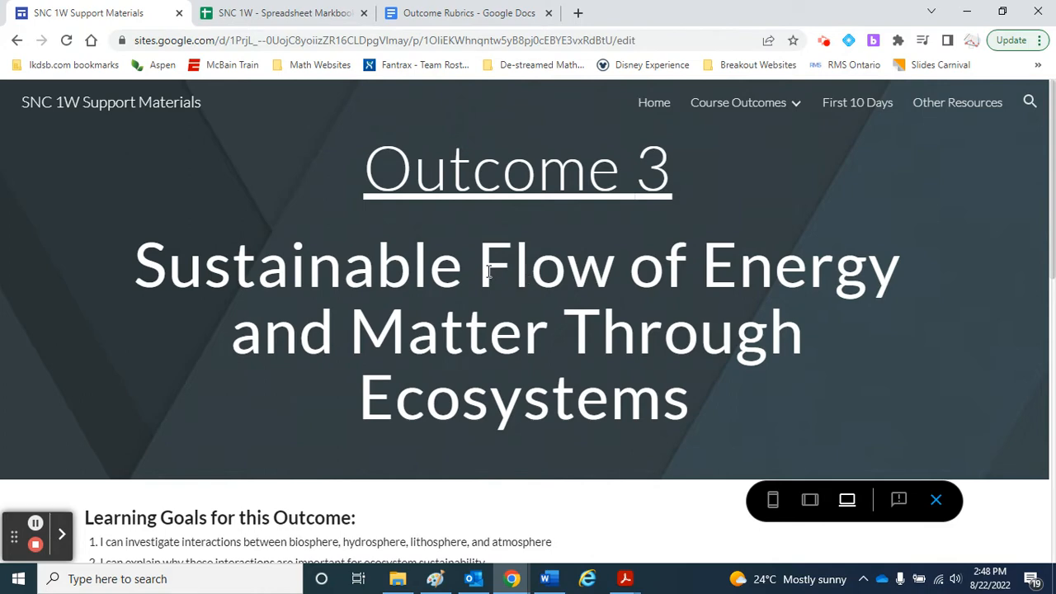
Switch to the SNC 1W spreadsheet markbook and examine the Final Marks, Outcome 1 and Outcome 3 sheets
click(280, 8)
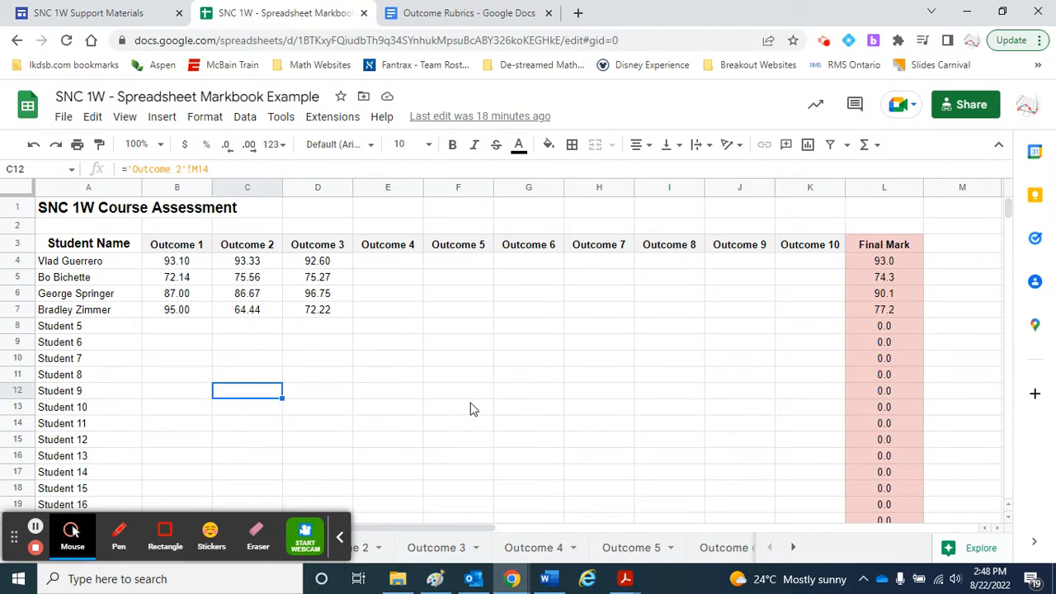
click(341, 538)
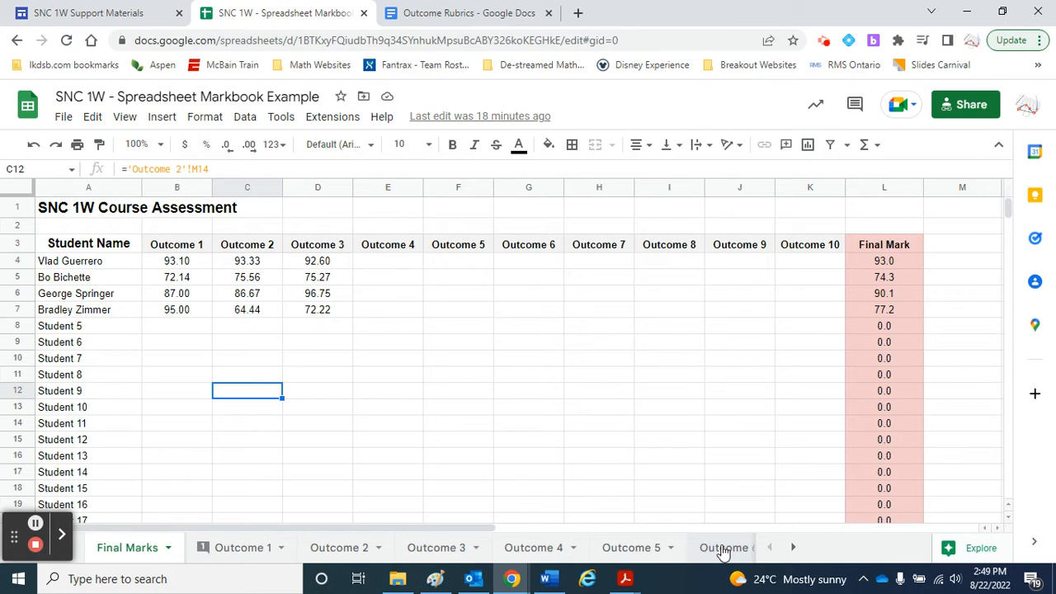
click(233, 553)
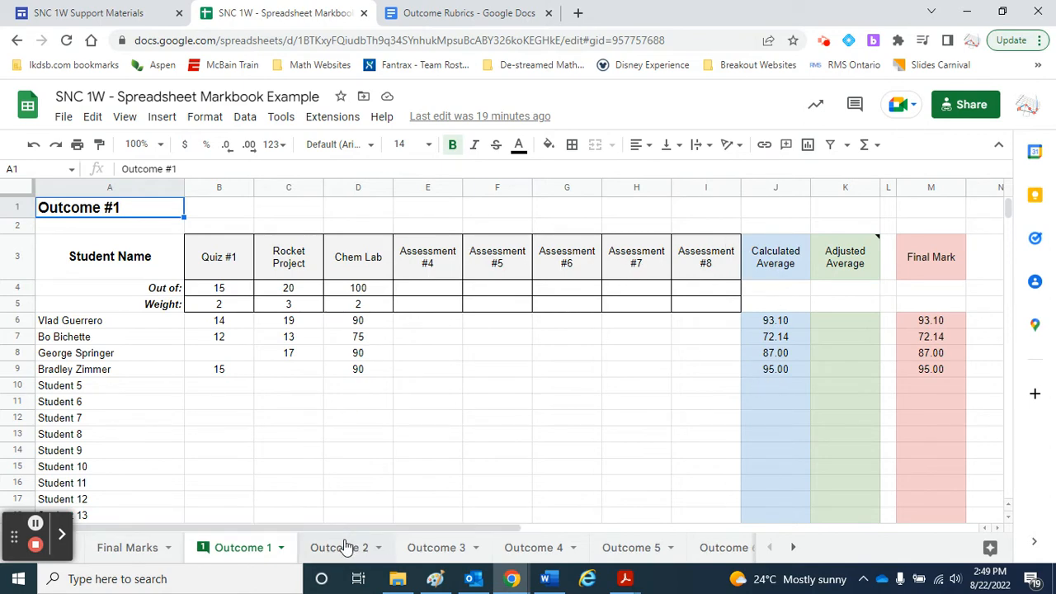
click(430, 549)
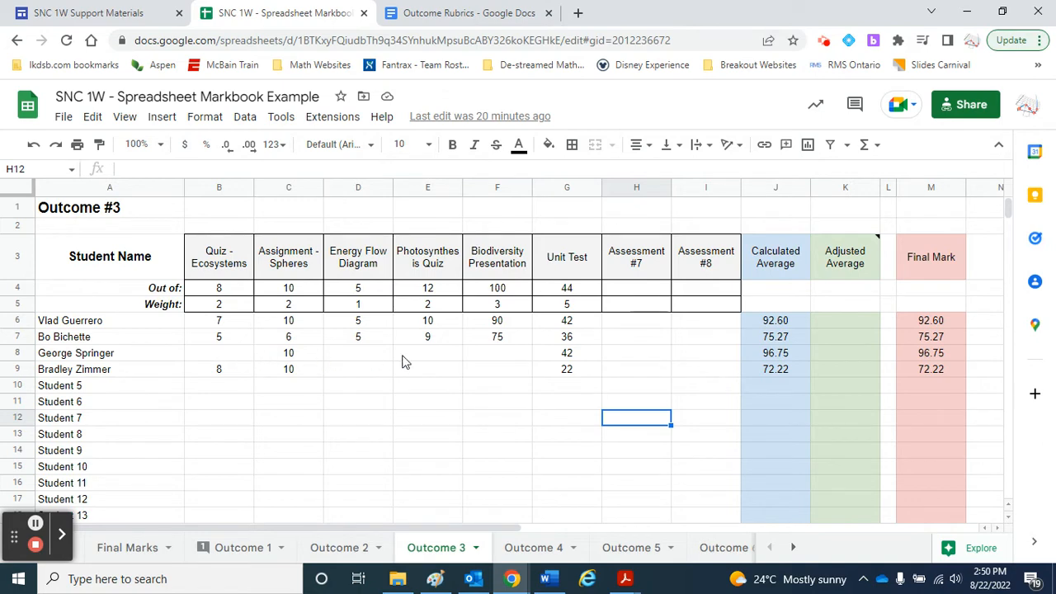
Enter 0 for the missing Outcome 3 marks in cells B8, D8, E8 and F8
click(217, 360)
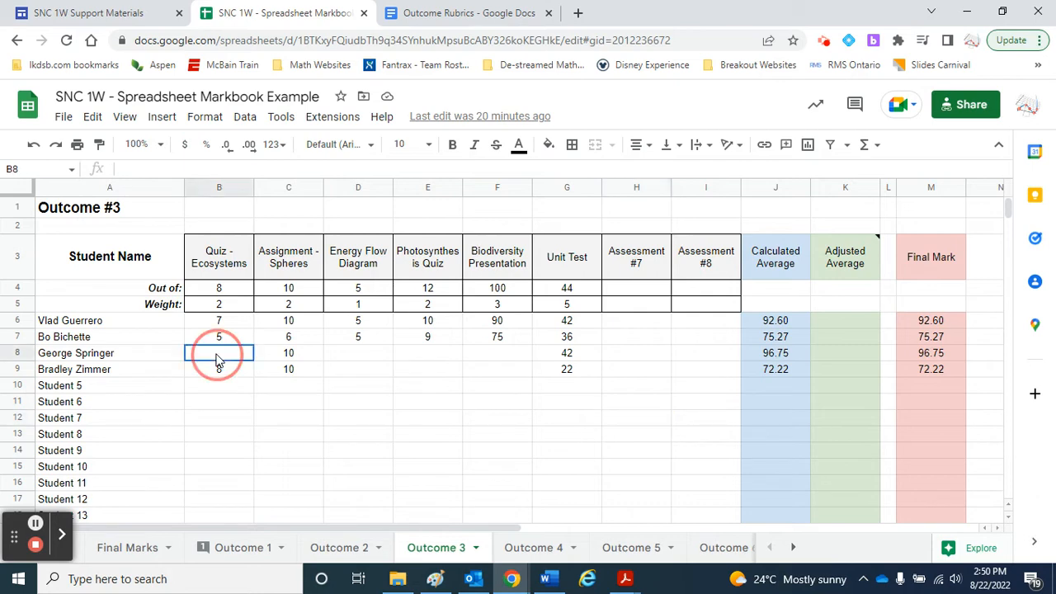
text(0)
click(350, 356)
text(0)
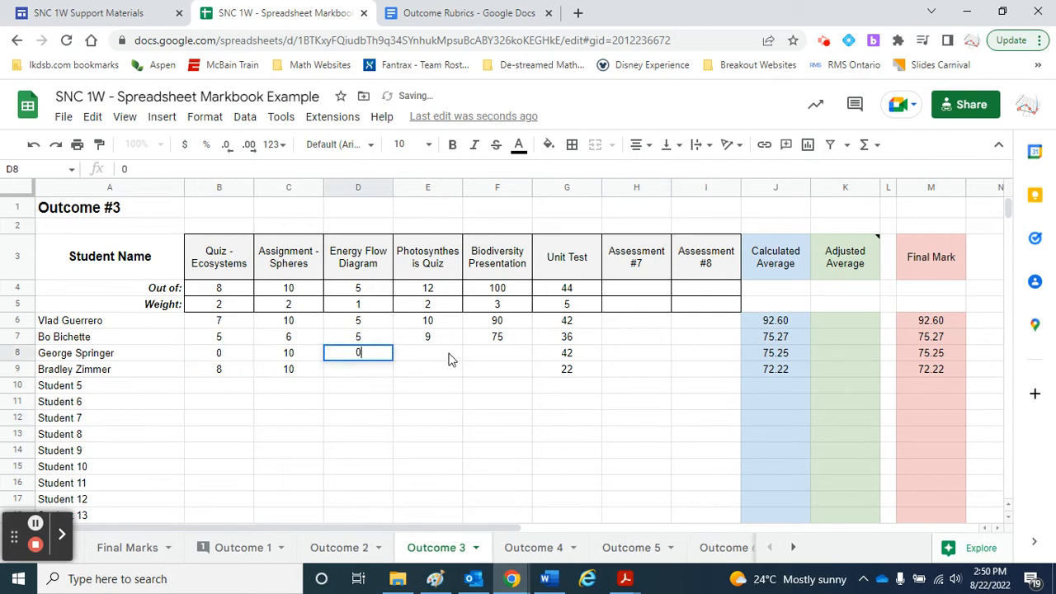
click(452, 358)
click(503, 363)
text(0)
click(429, 354)
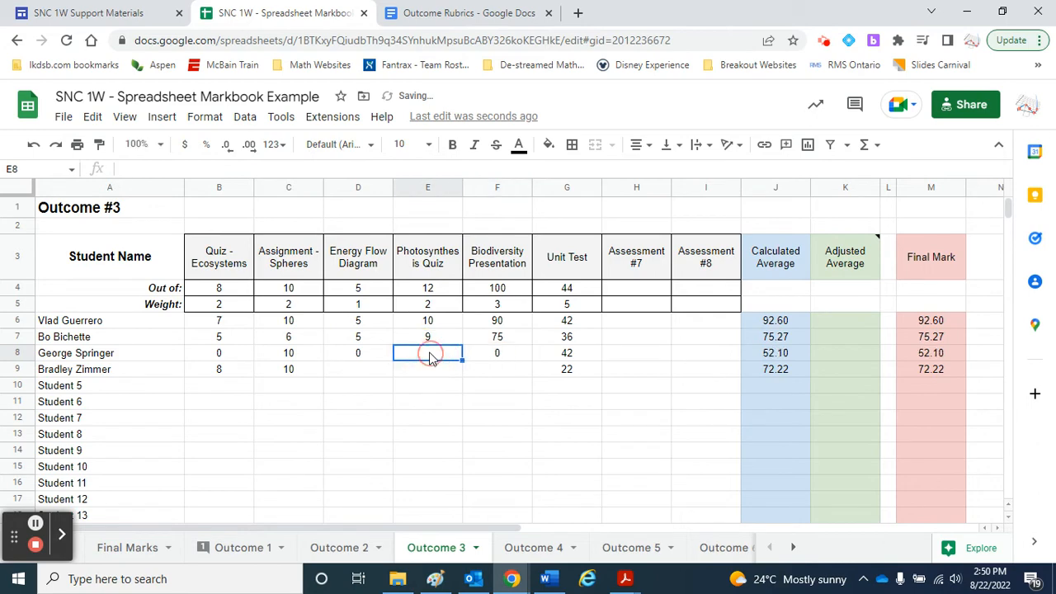
text(0)
click(675, 388)
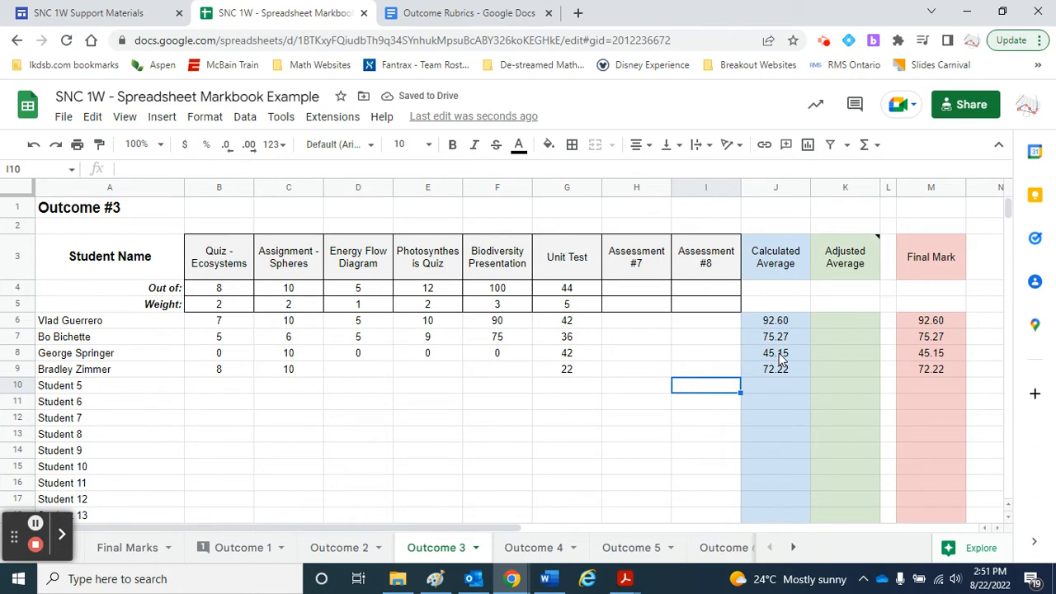
Clear the zero marks from cells F8, E8, D8 and B8 on the Outcome 3 sheet
click(507, 357)
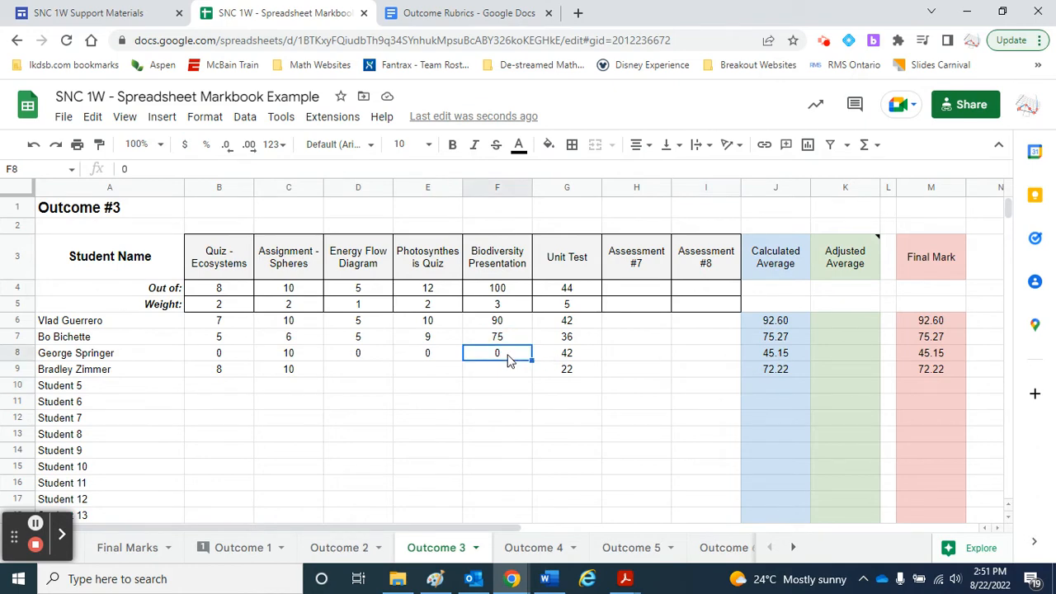
key(Delete)
click(429, 355)
key(Delete)
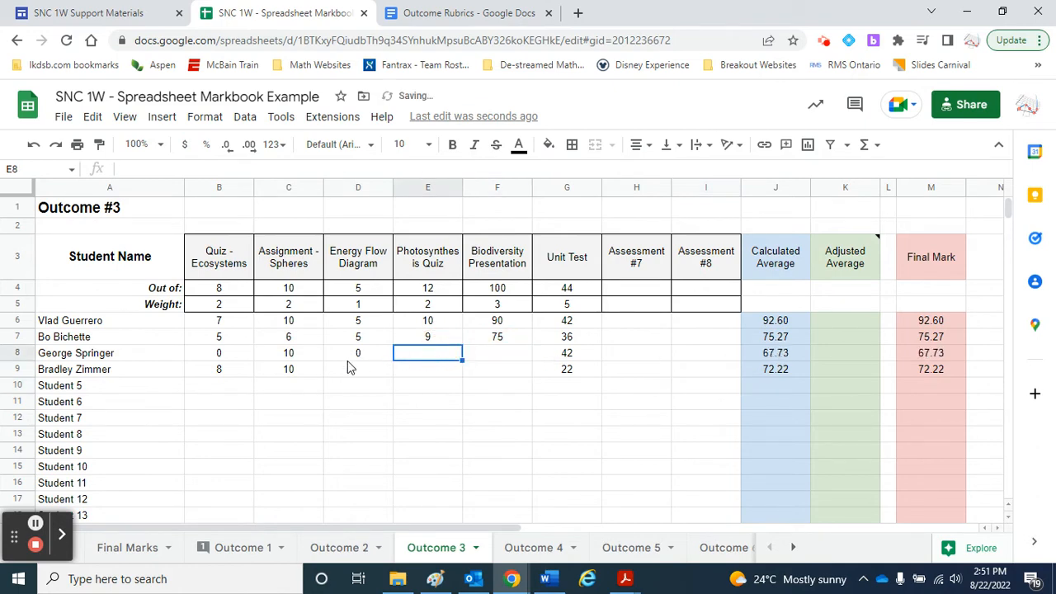
click(330, 359)
key(Delete)
click(224, 355)
key(Delete)
click(405, 441)
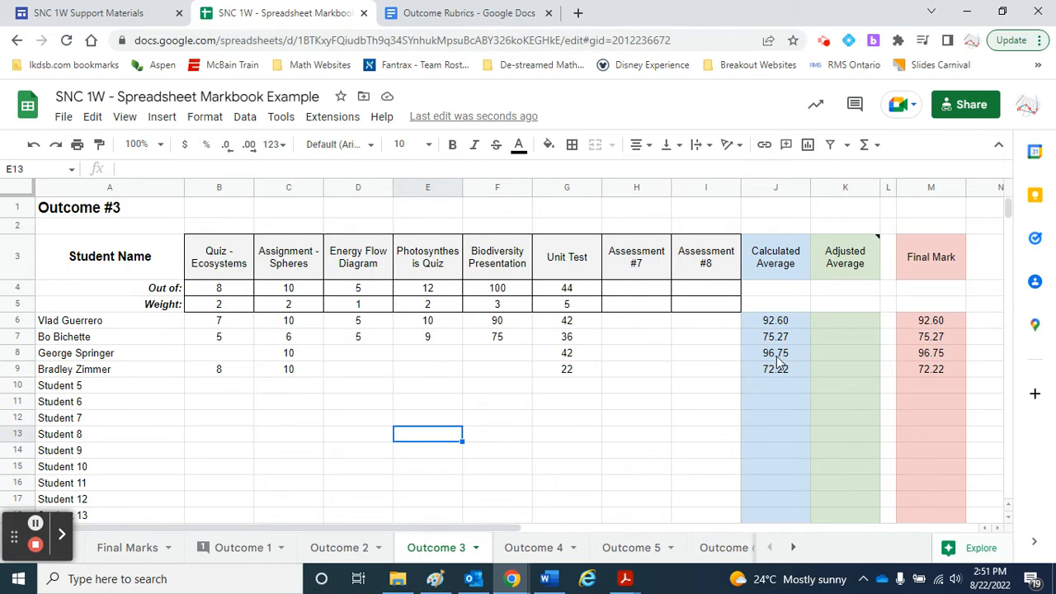
Set the Outcome 3 adjusted averages to 80 in cell K8 and 60 in cell K9
click(838, 352)
text(80)
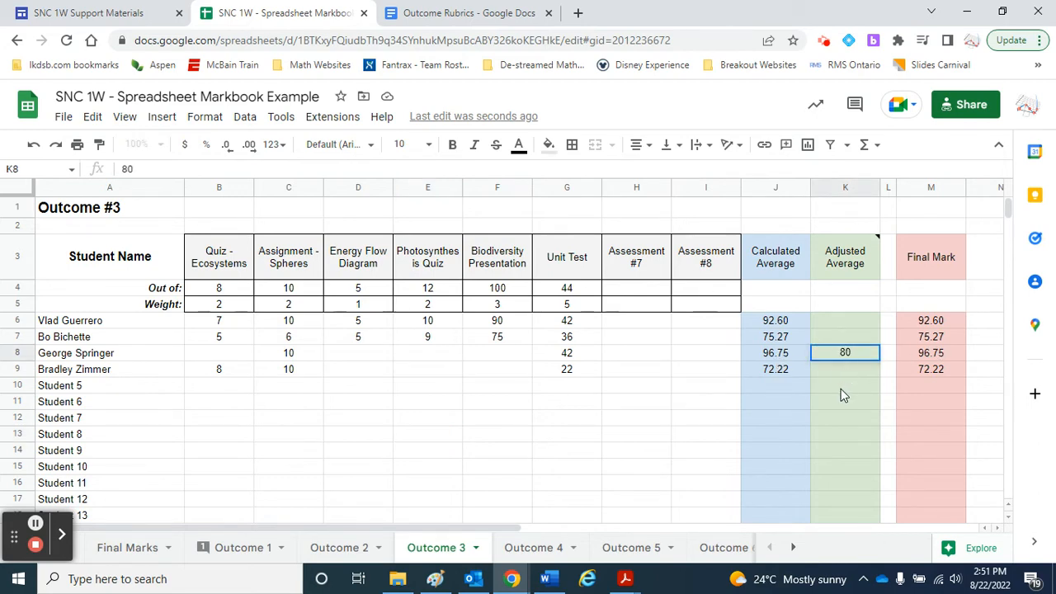
key(Return)
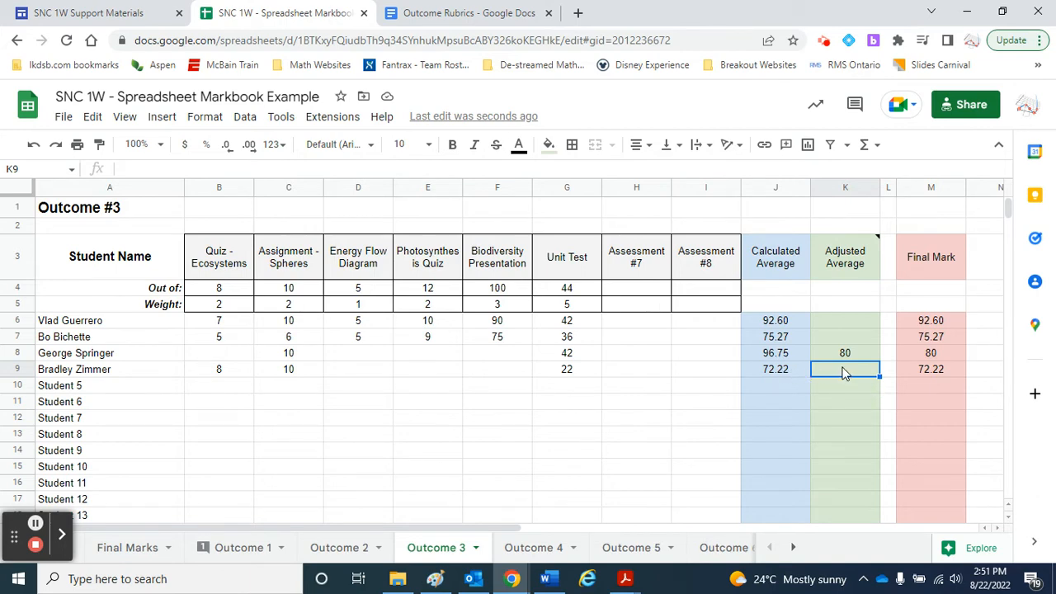
text(60)
key(Return)
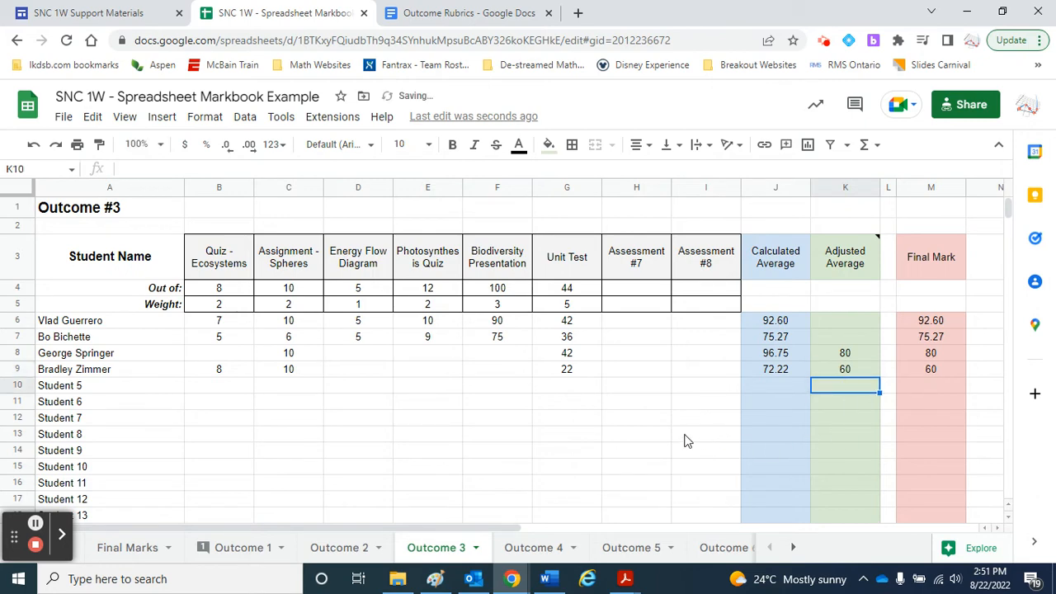
click(615, 436)
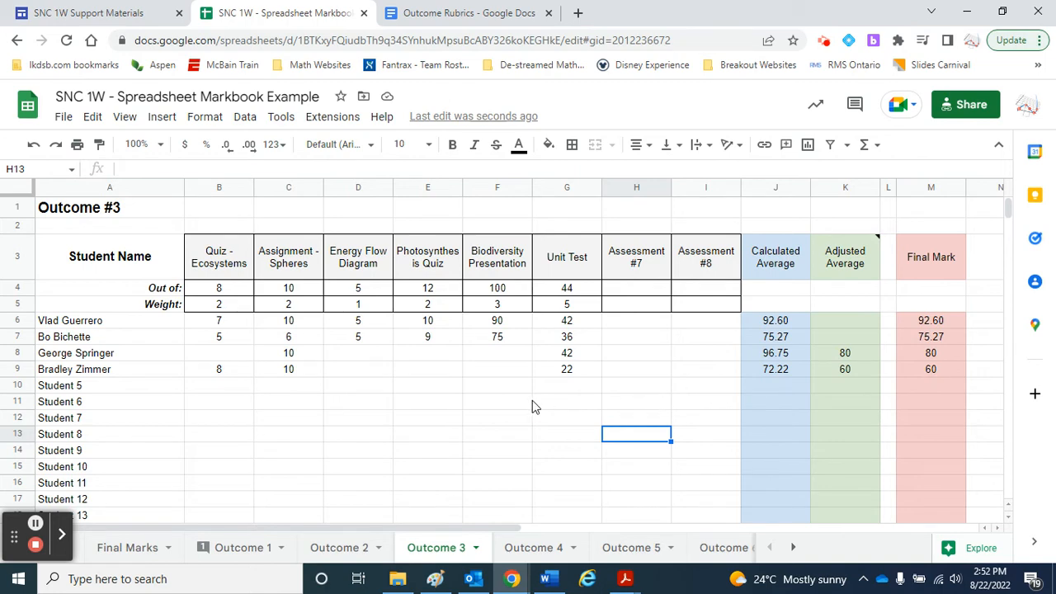
Examine the Outcome 3 checklist in the Outcome Rubrics document, and return to the spreadsheet markbook
click(442, 14)
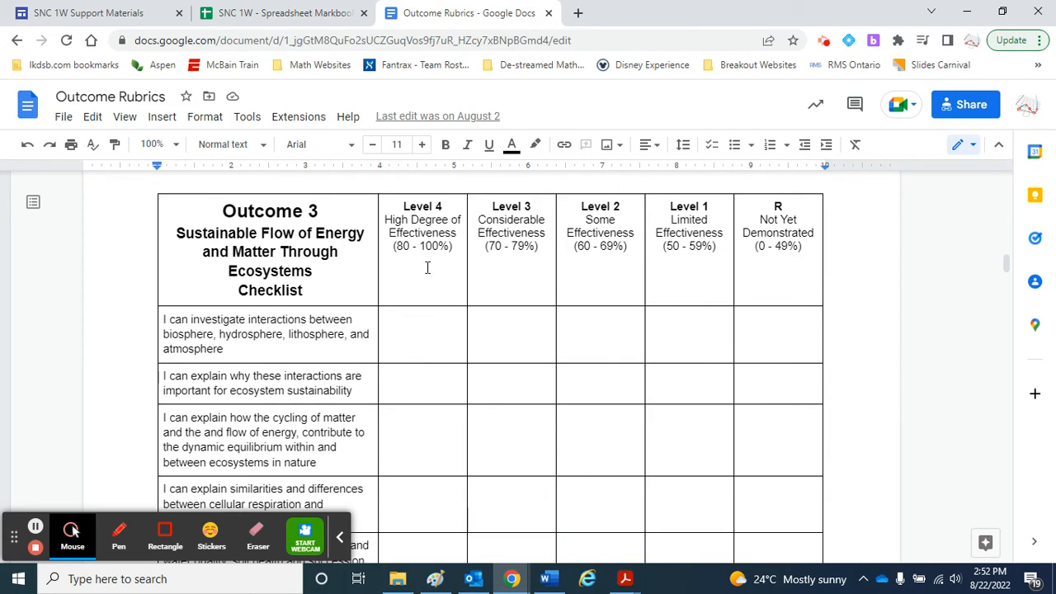
click(339, 541)
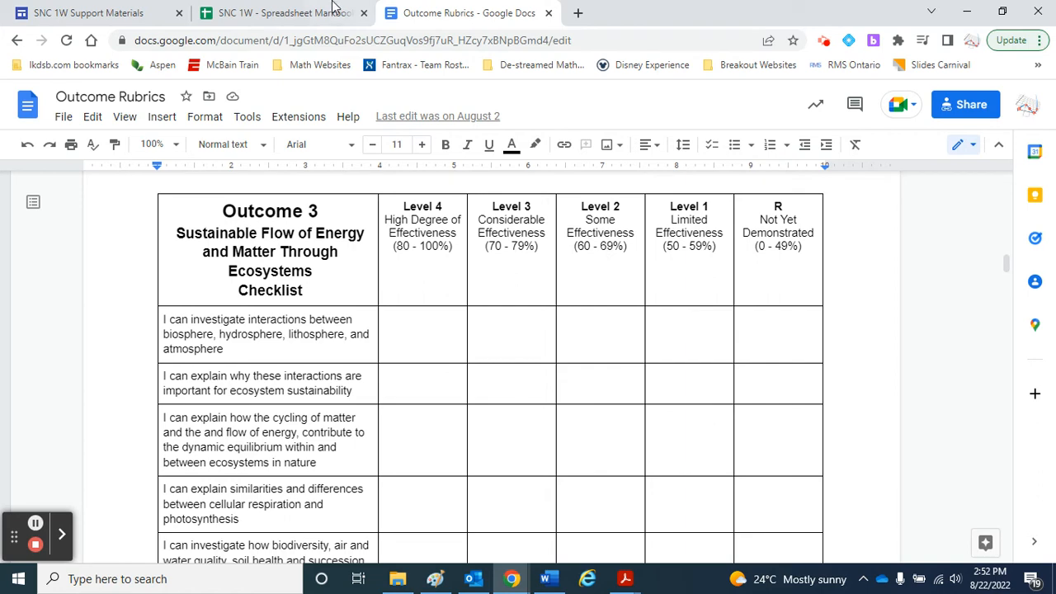
click(288, 19)
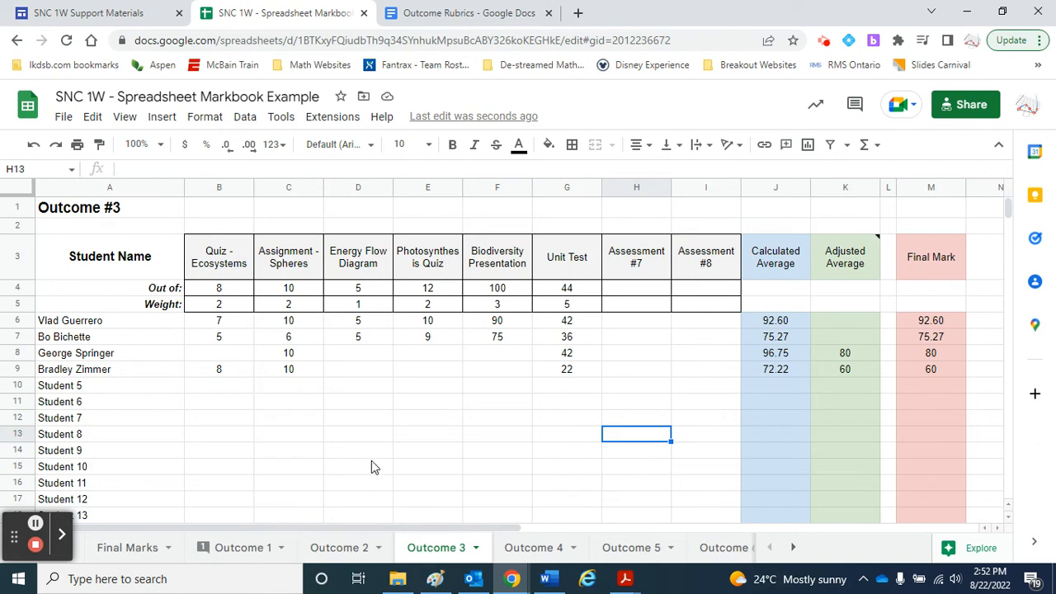
Open the Outcome 10 sheet and select the Assessment #1 heading in cell B3
click(793, 549)
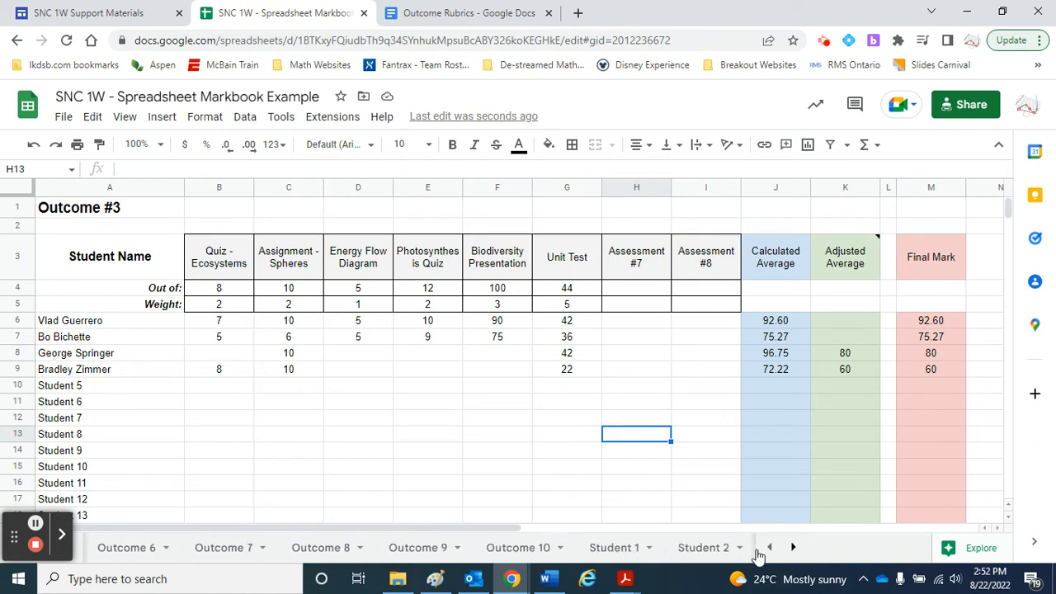
click(493, 551)
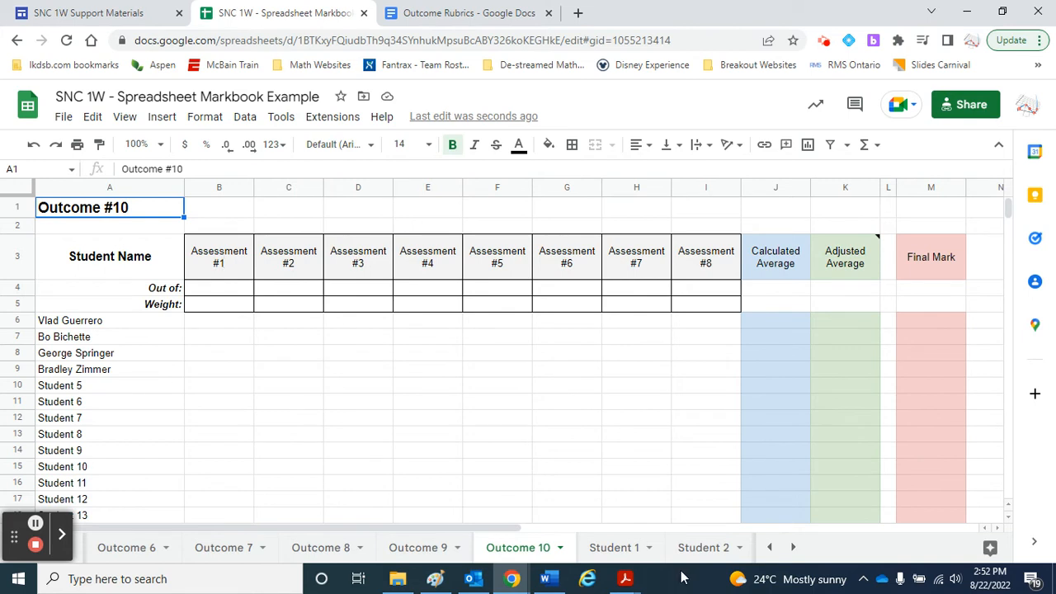
click(220, 260)
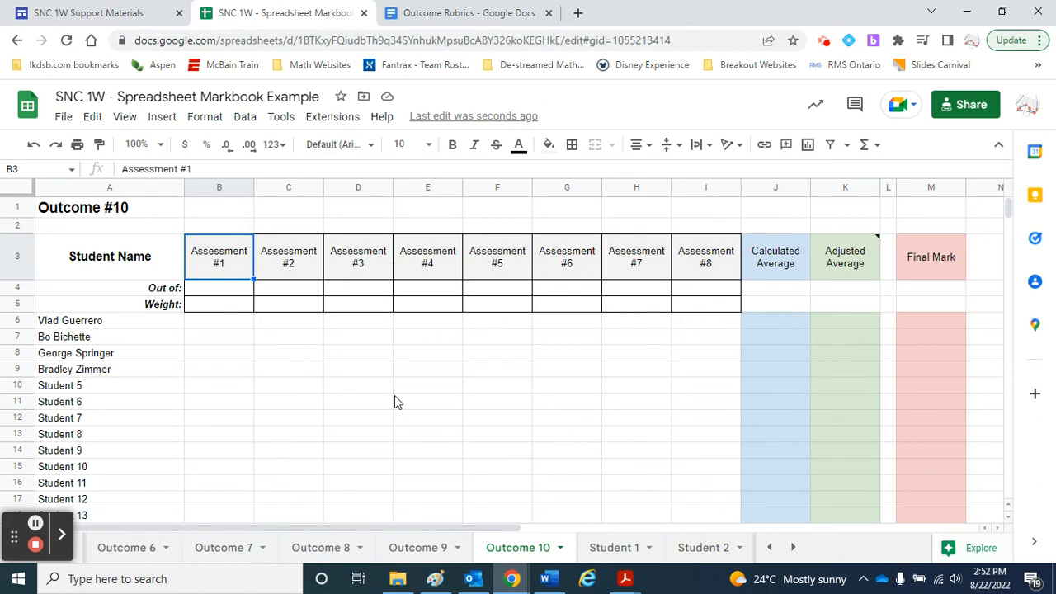
Review the Student 1 sheet from the Outcome 1 marks down to the overall mark
click(617, 548)
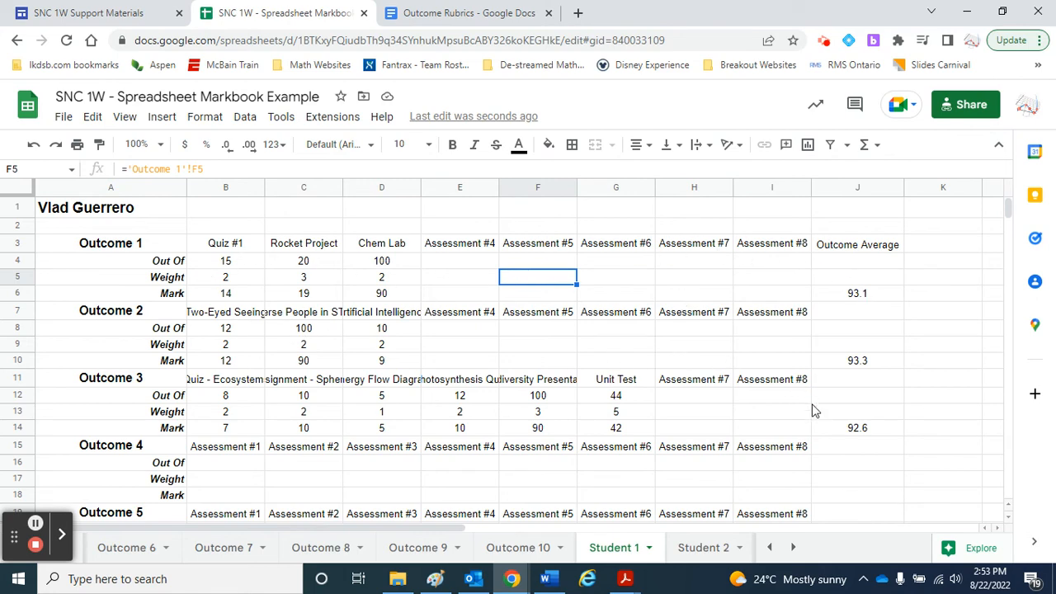
scroll(285, 404, down, 5)
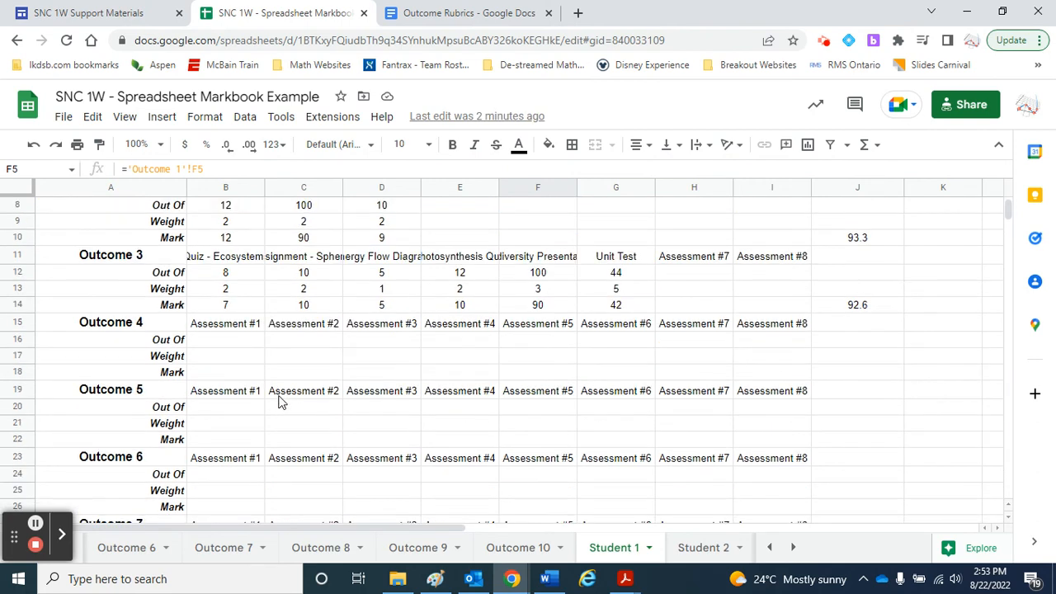
scroll(306, 363, down, 2)
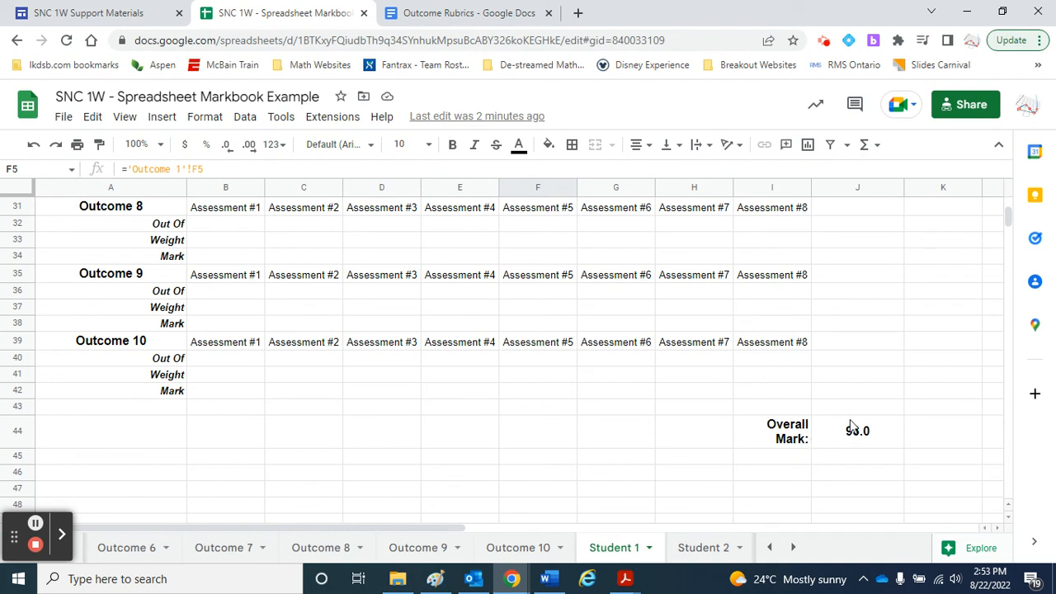
Examine the course results on the Final Marks sheet, and open the Outcome 2 sheet
click(770, 548)
click(770, 548)
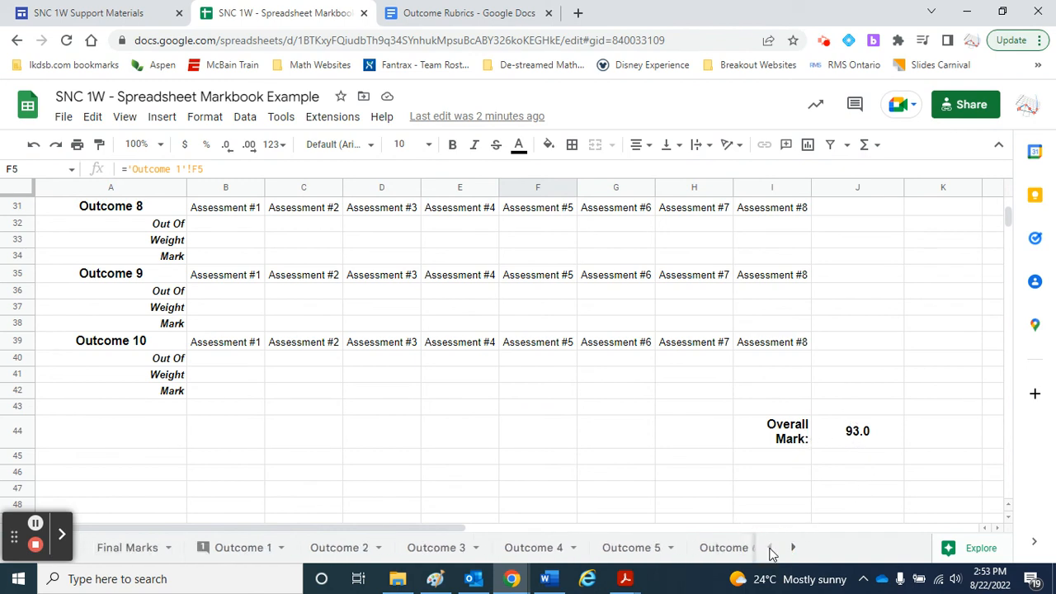
click(130, 553)
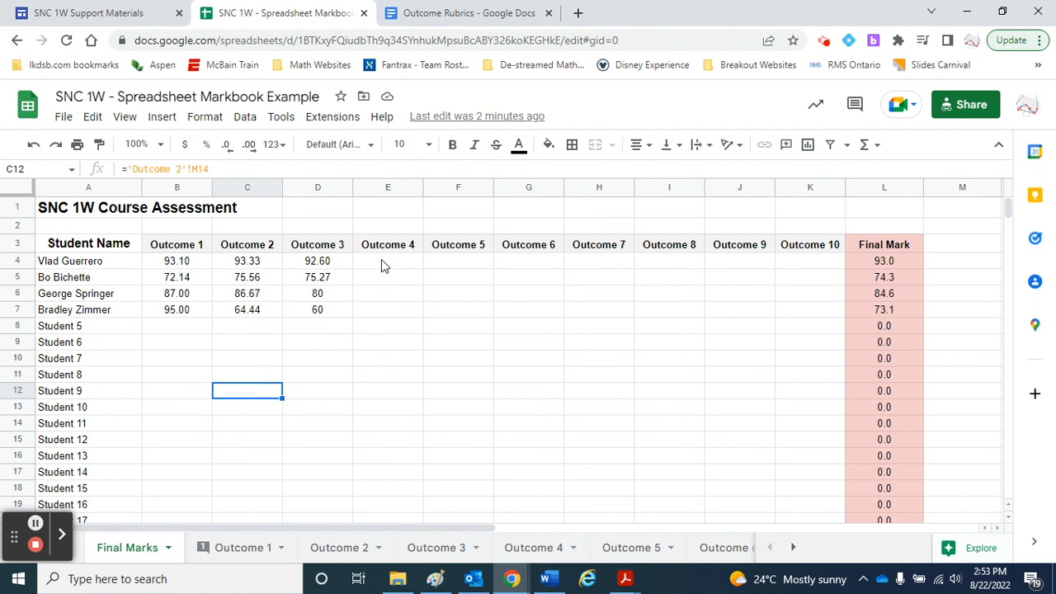
click(346, 547)
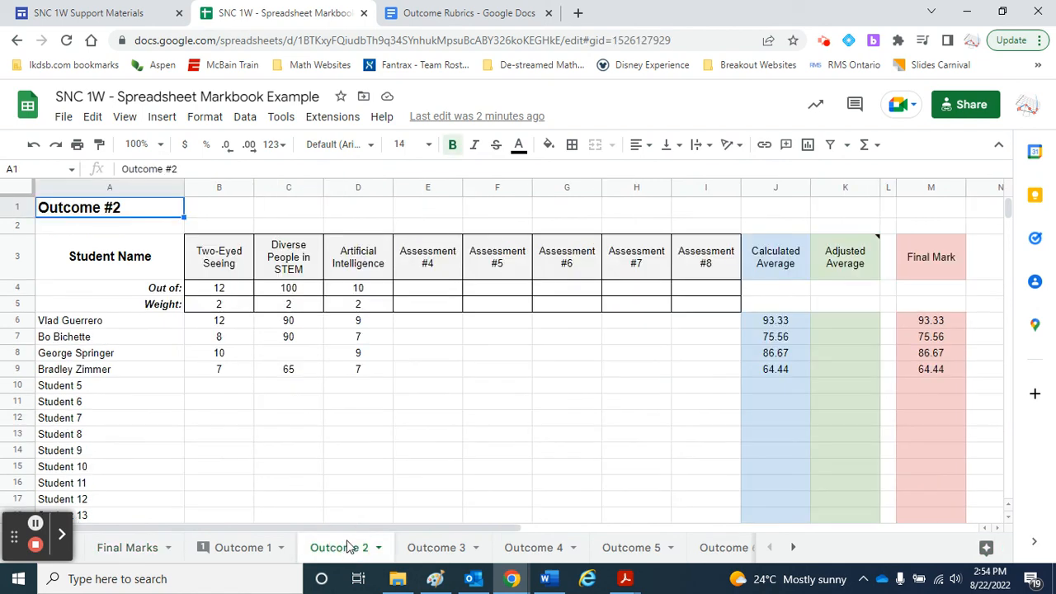